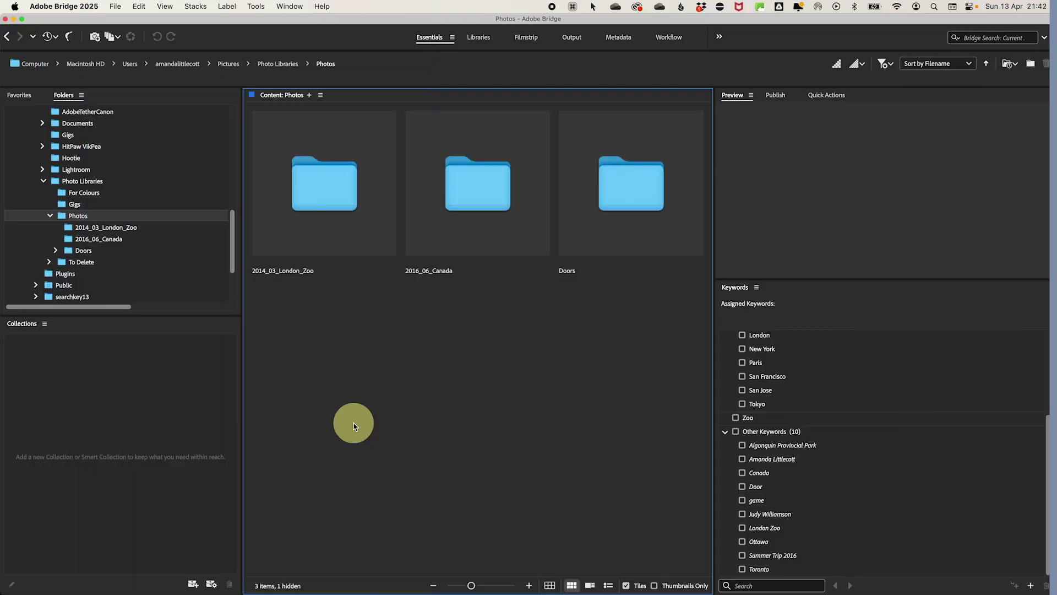
- Open the 2014_03_London_Zoo folder, widen the thumbnail grid, enlarge the preview, and select 001.jpg
left_click(121, 228)
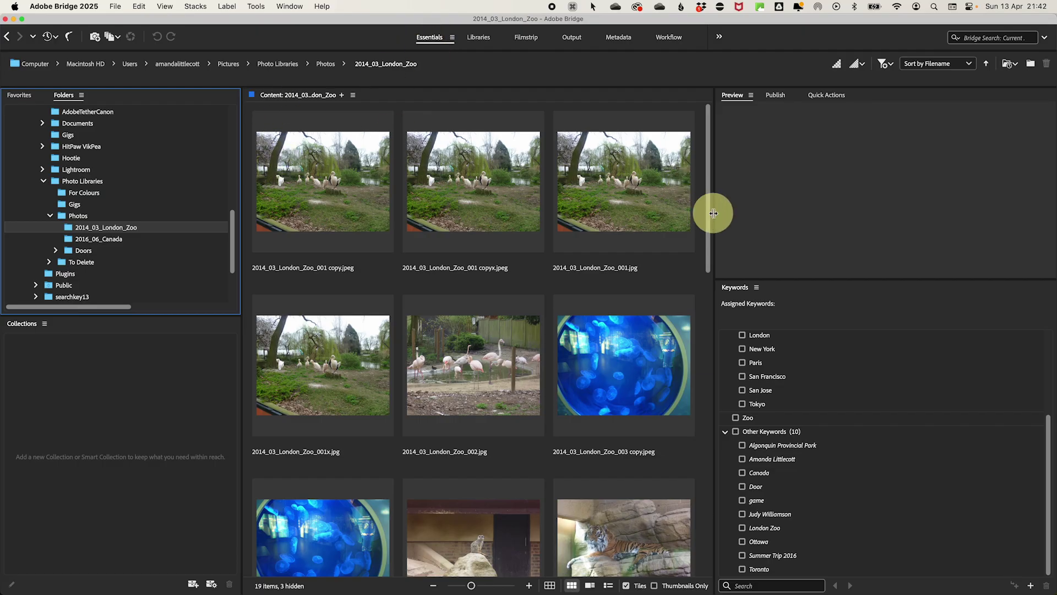
left_click_drag(712, 213, 756, 213)
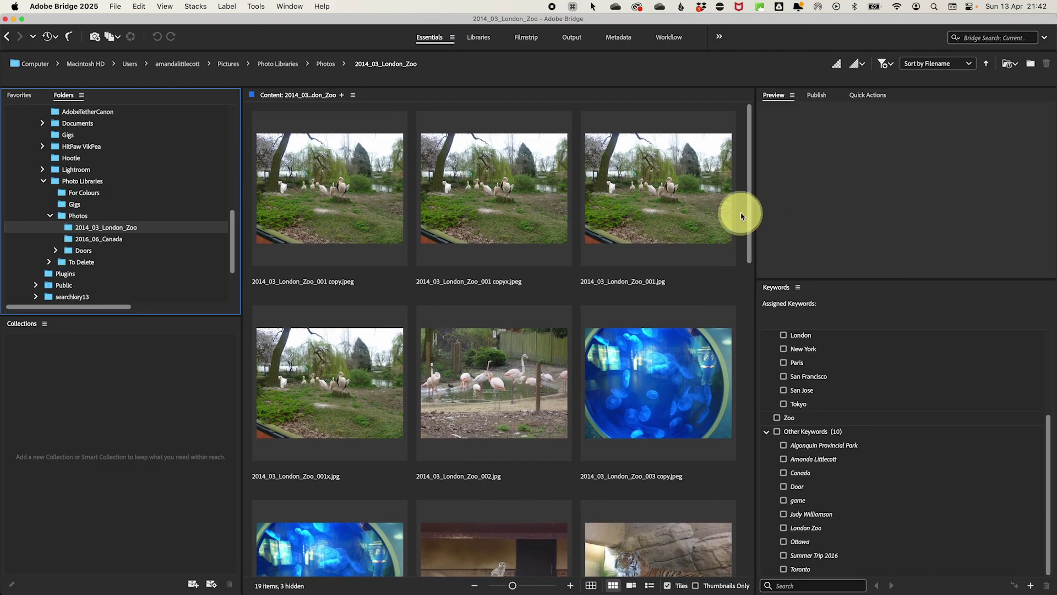
left_click_drag(814, 278, 817, 347)
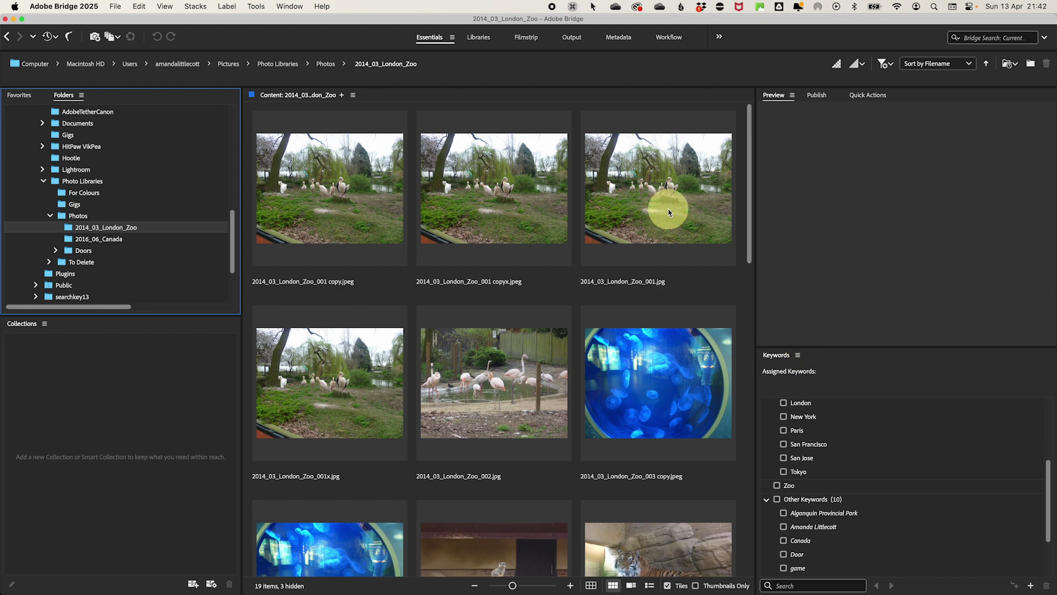
left_click(677, 229)
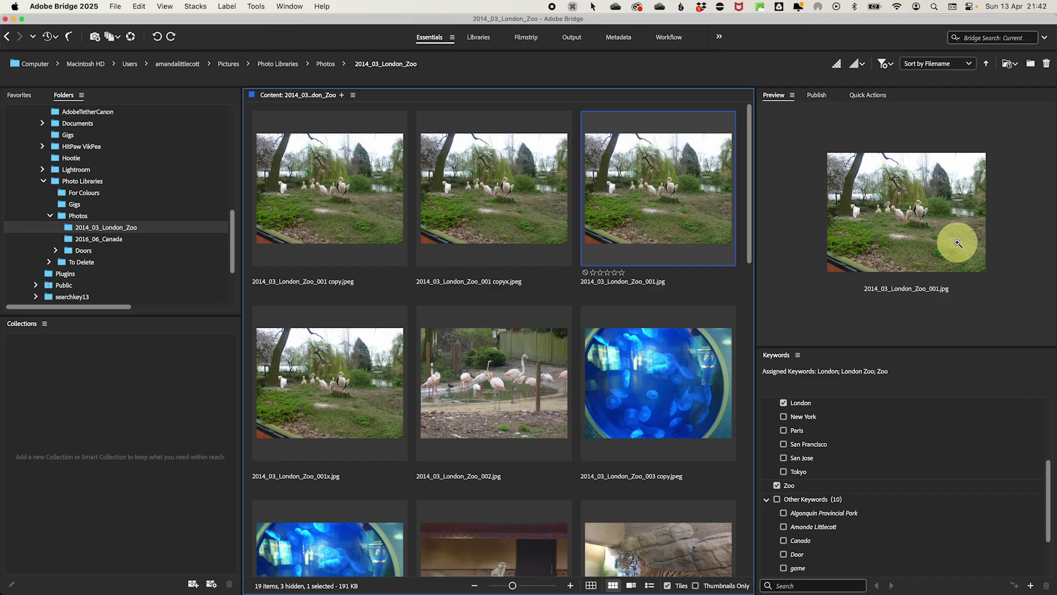
- Show the Filter panel and the Metadata panel from the Window menu
left_click(285, 6)
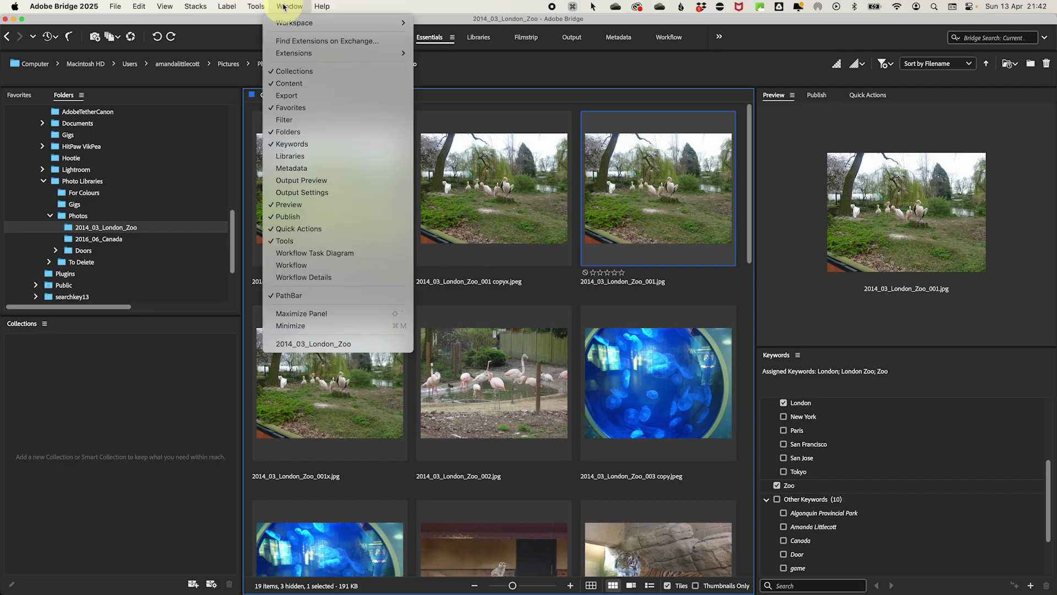
left_click(284, 120)
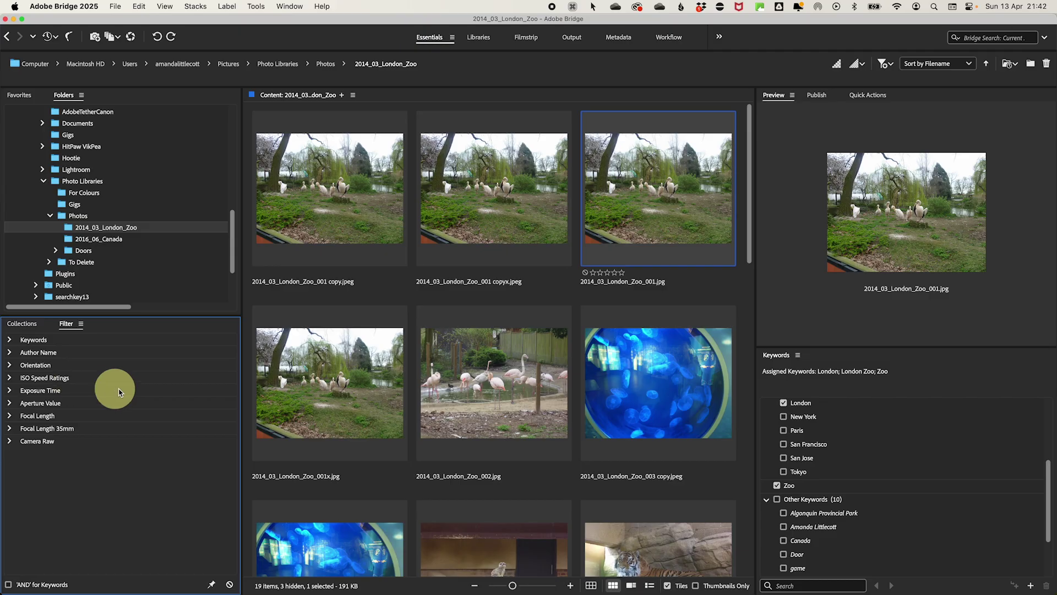
left_click(286, 8)
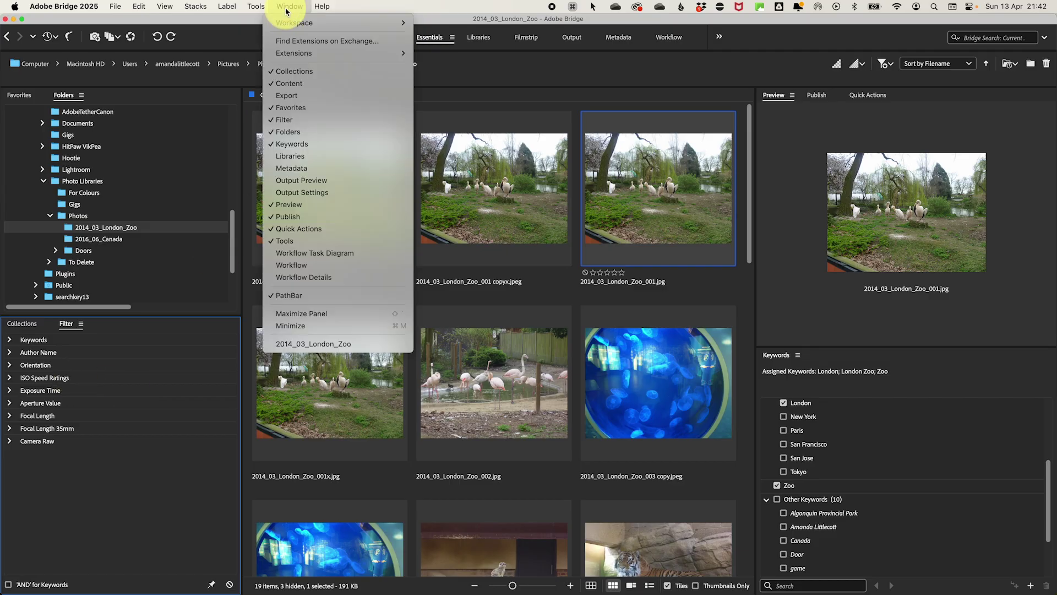
left_click(291, 175)
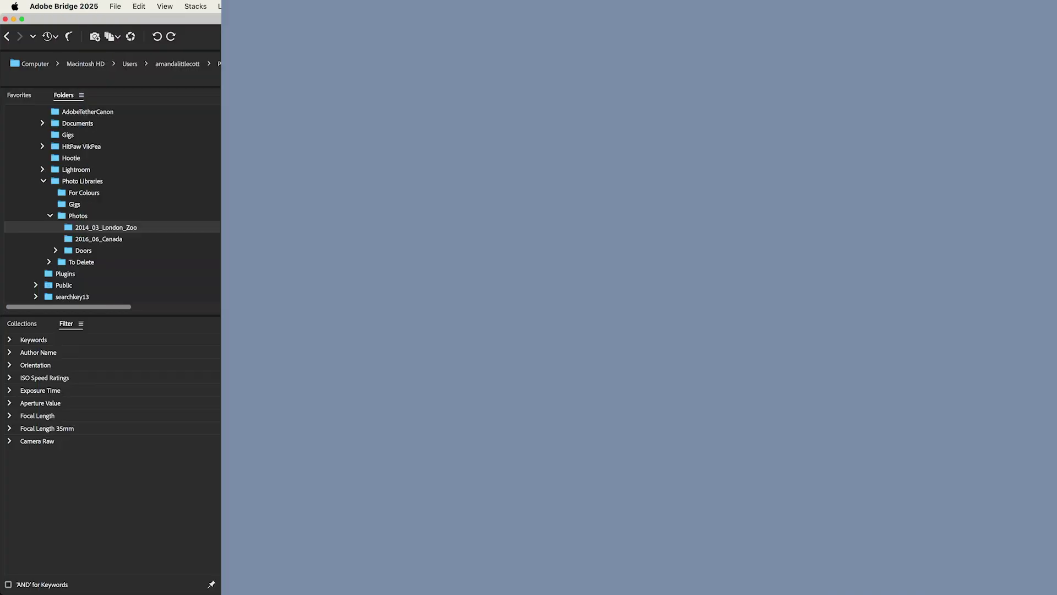
left_click(359, 228)
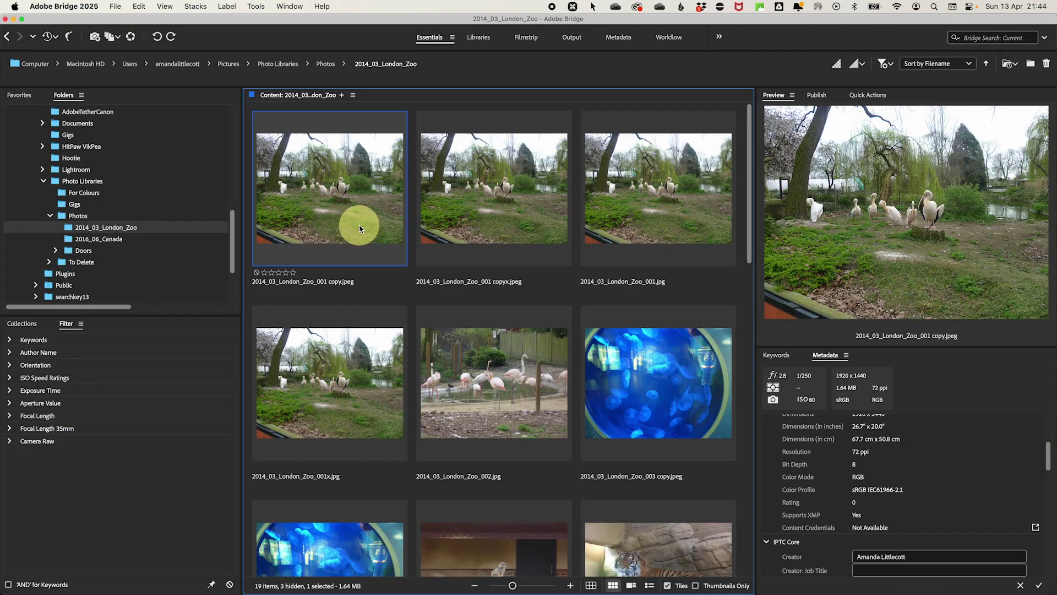
key("space")
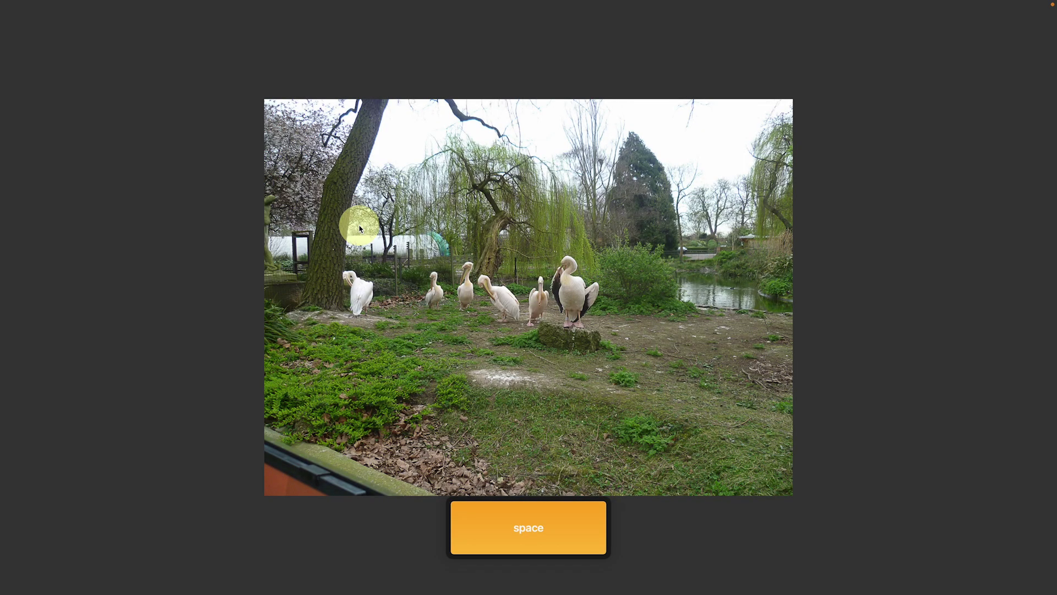
key("space")
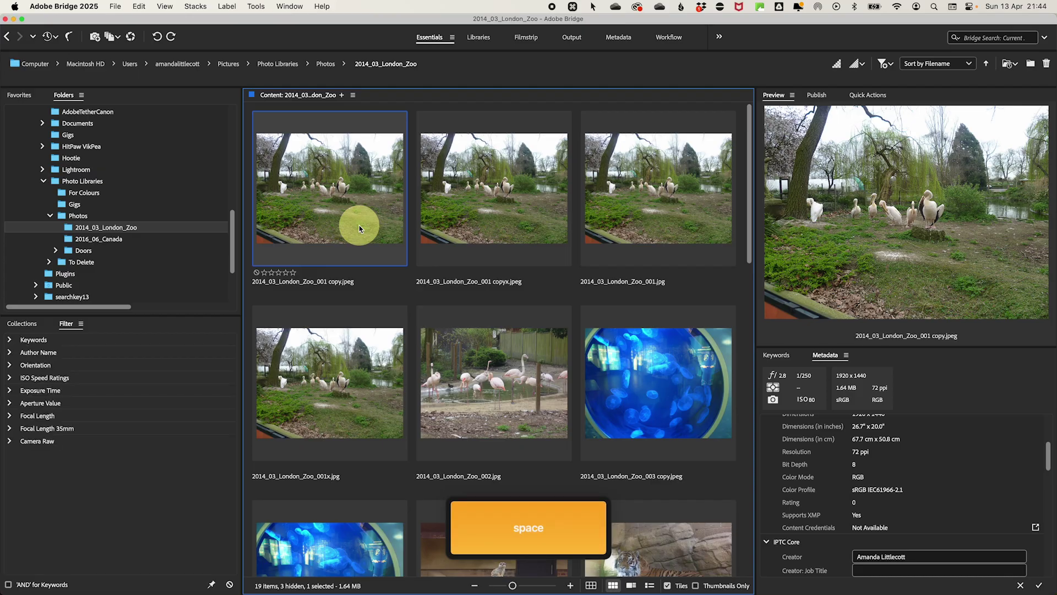
key("Right")
key("Right")
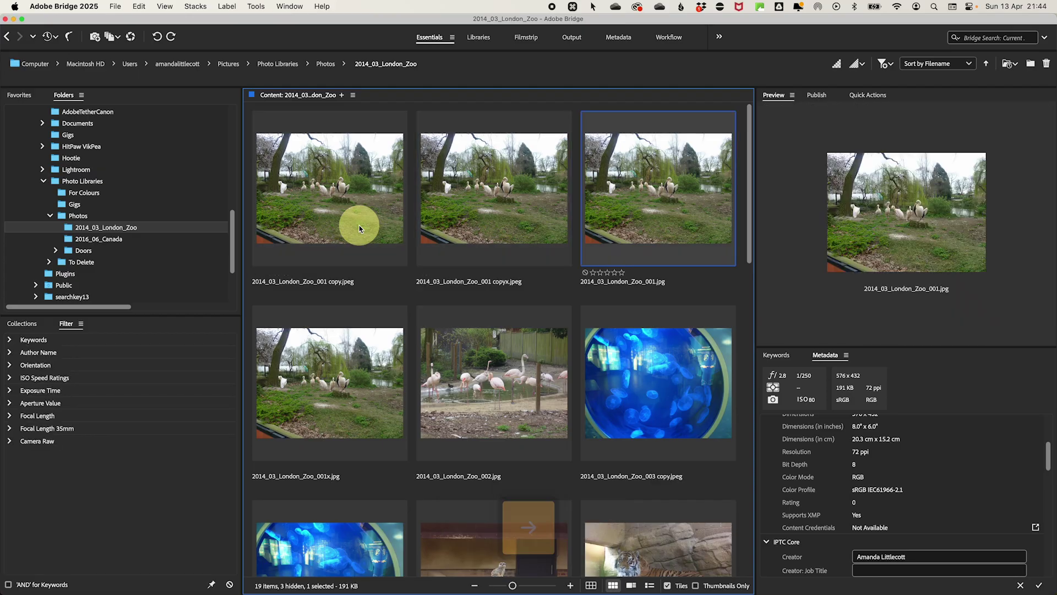
key("Right")
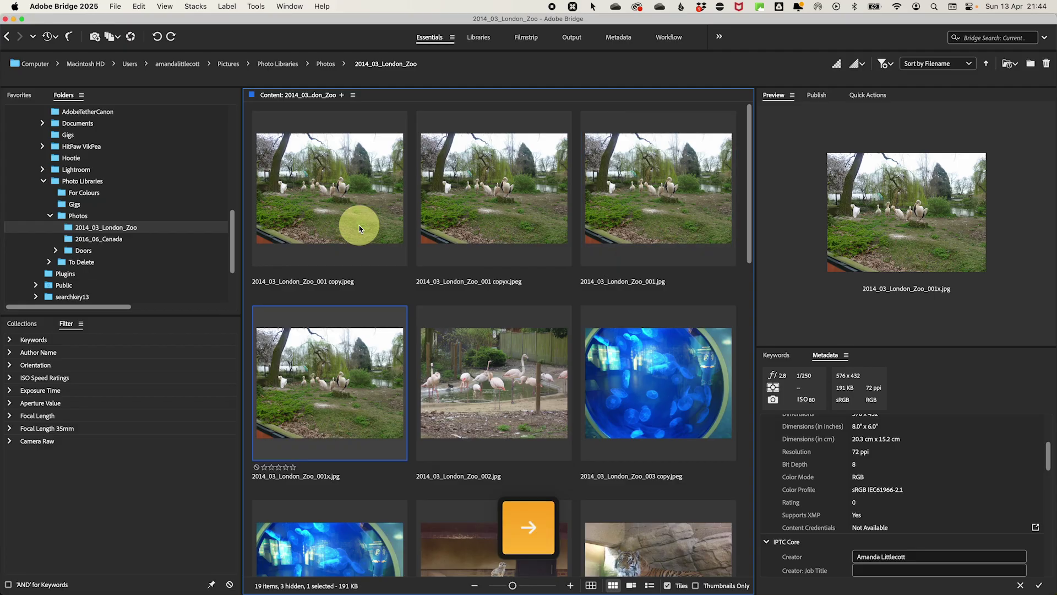
- Rate the zoo photos: 001x one star, jellyfish two, meerkat three, tiger four stars
key("1")
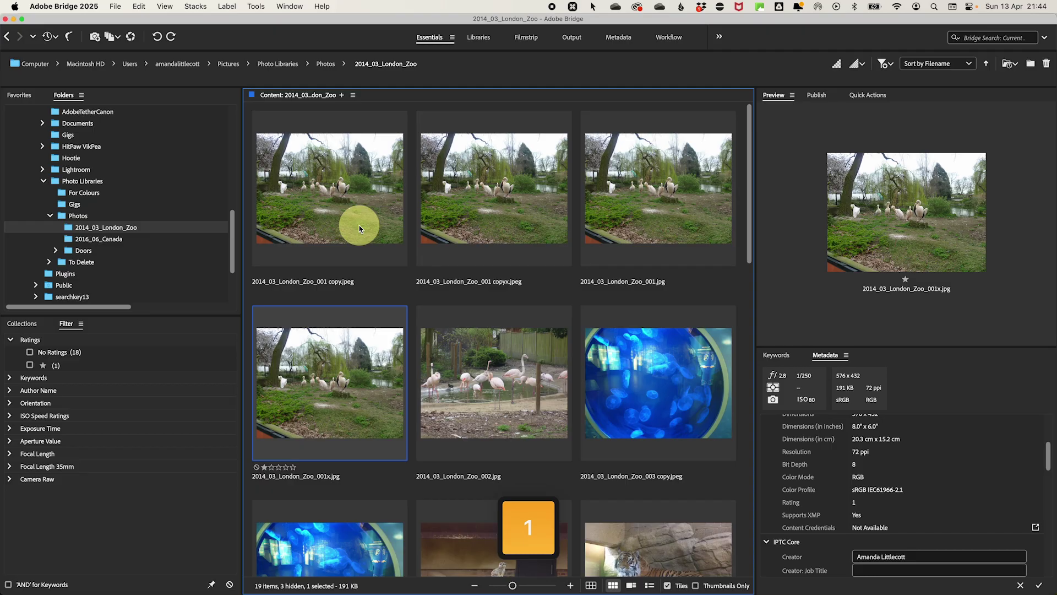
key("Right")
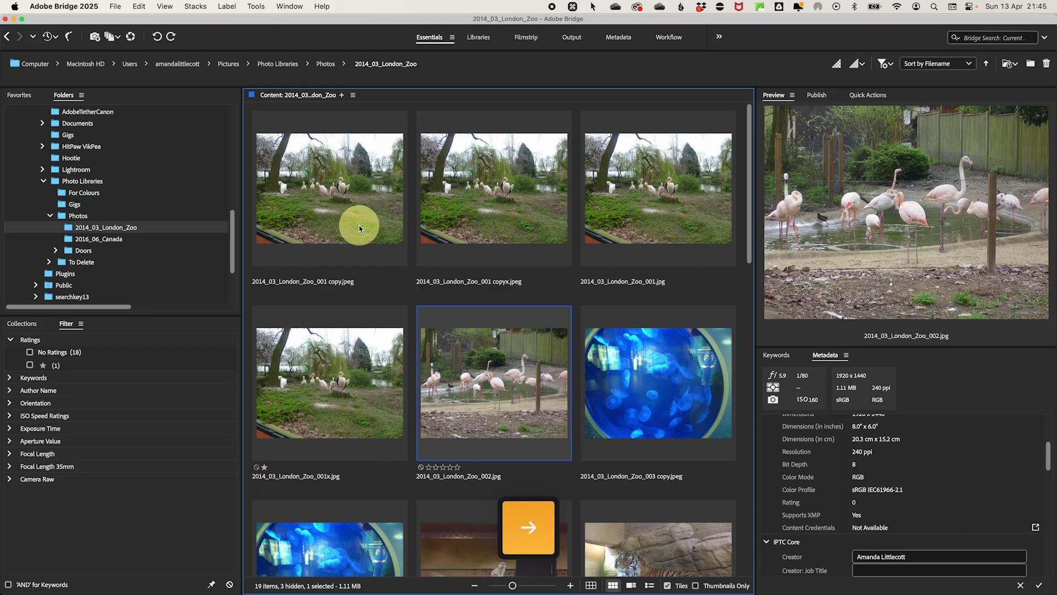
key("Right")
key("Right")
key("2")
key("Right")
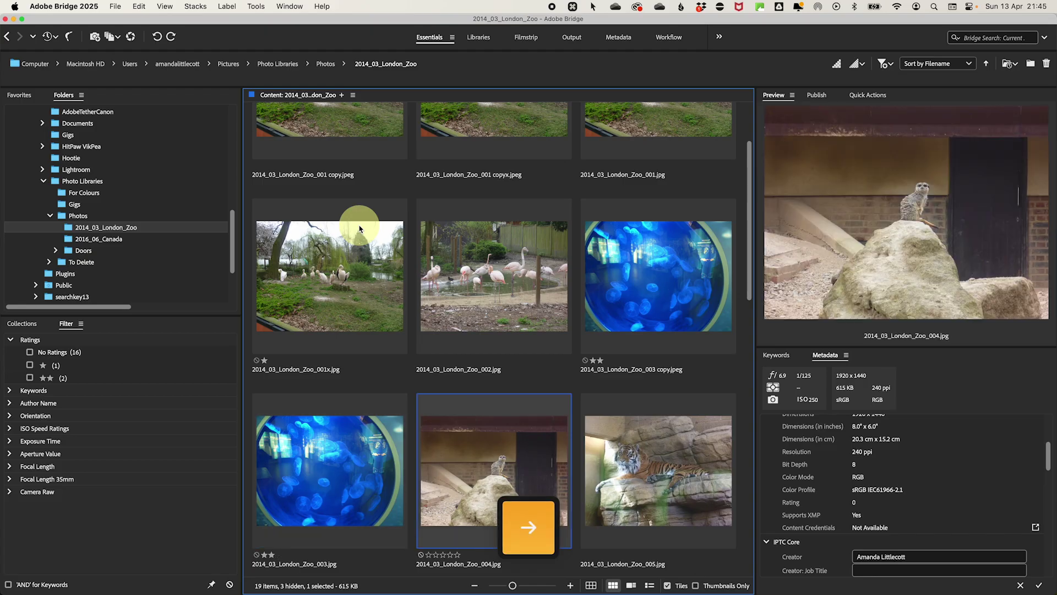
key("3")
key("Right")
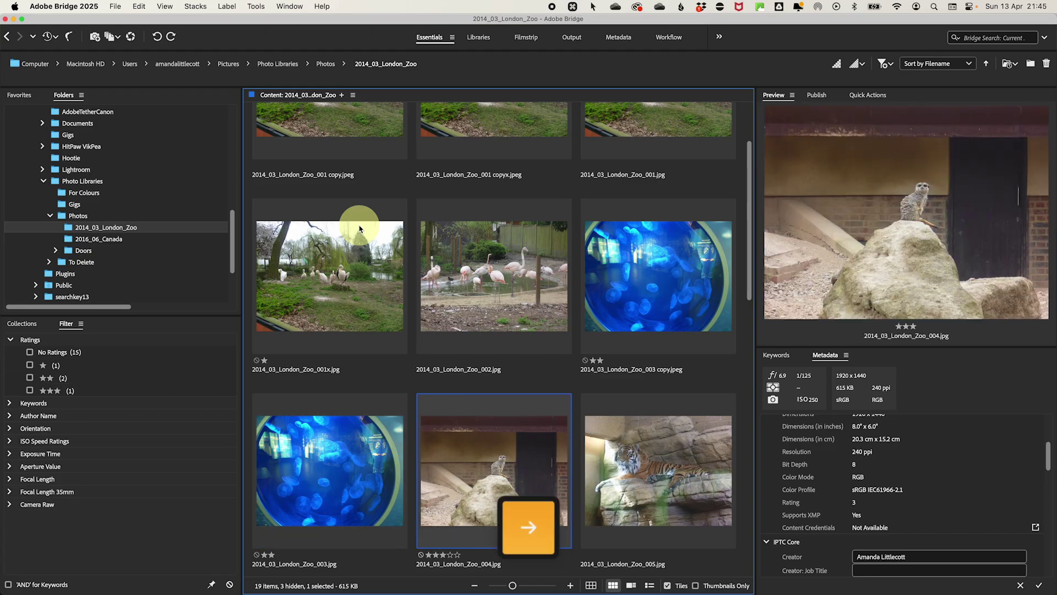
key("4")
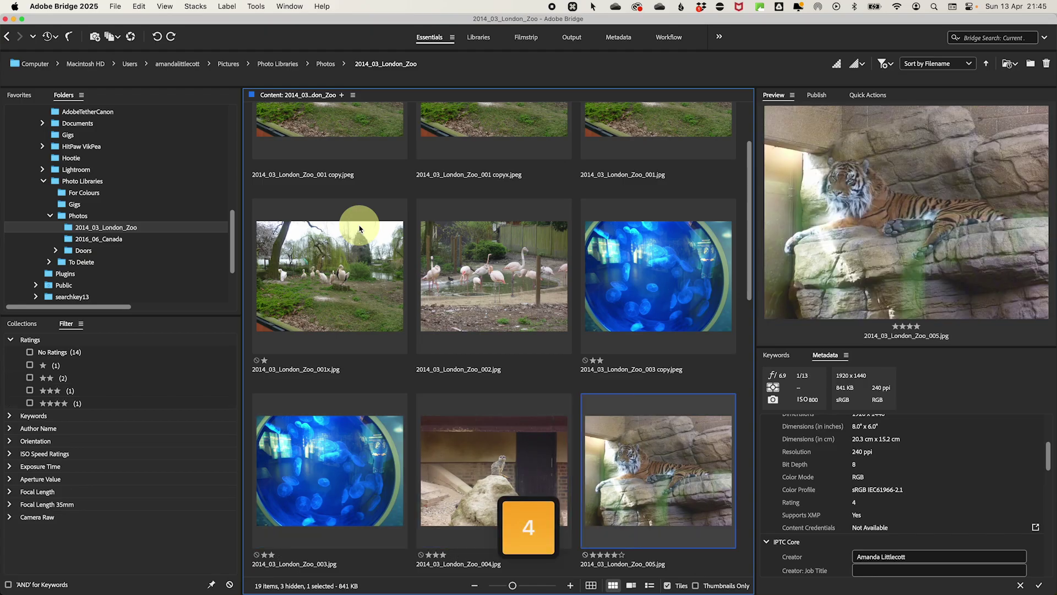
key("Right")
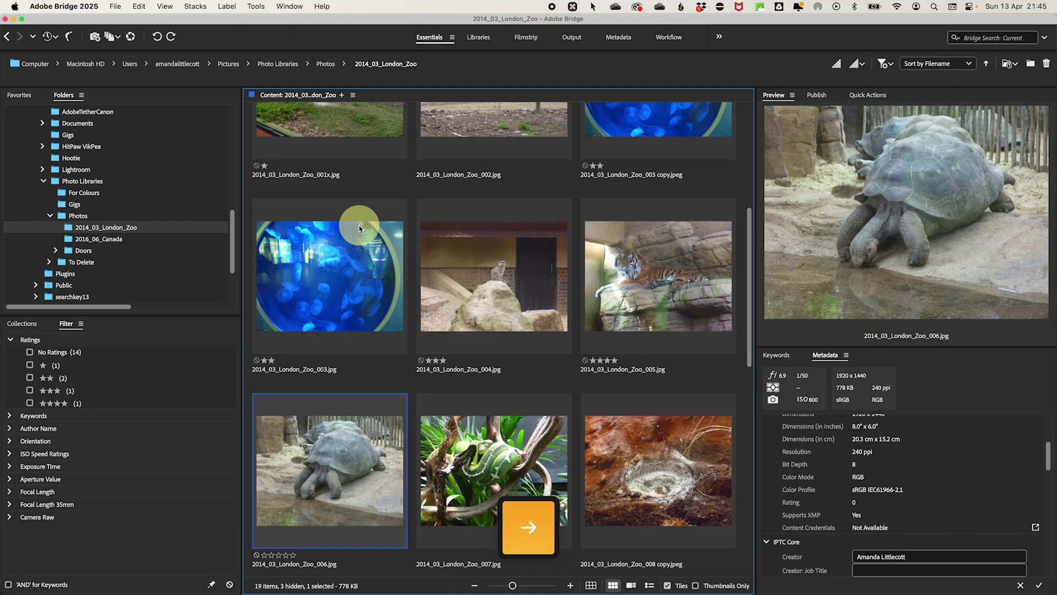
- Label the tortoise photo red To Edit and snake photo 007 green To Export
key("6")
key("Right")
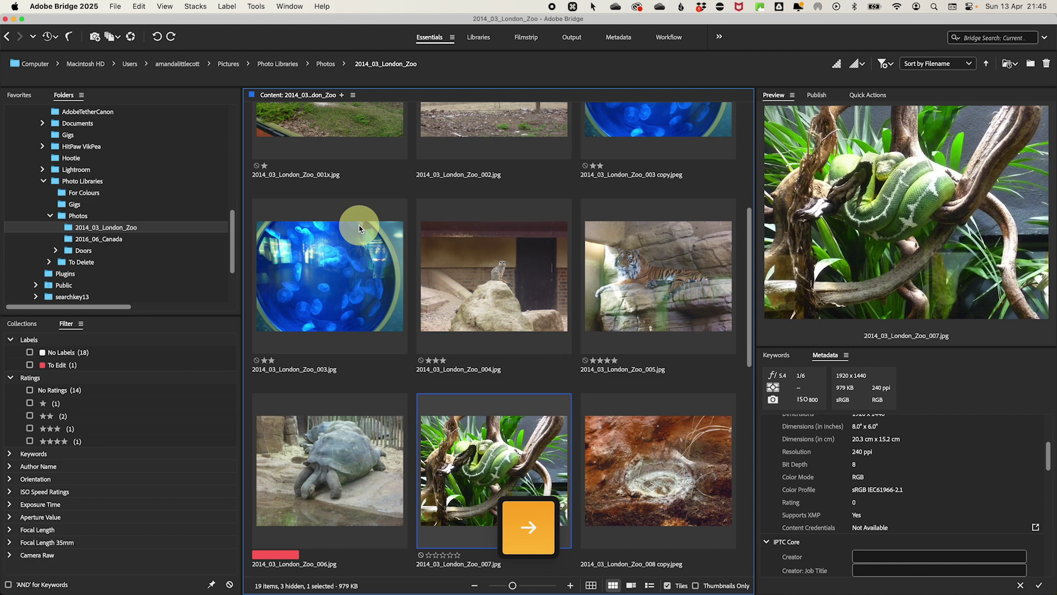
key("8")
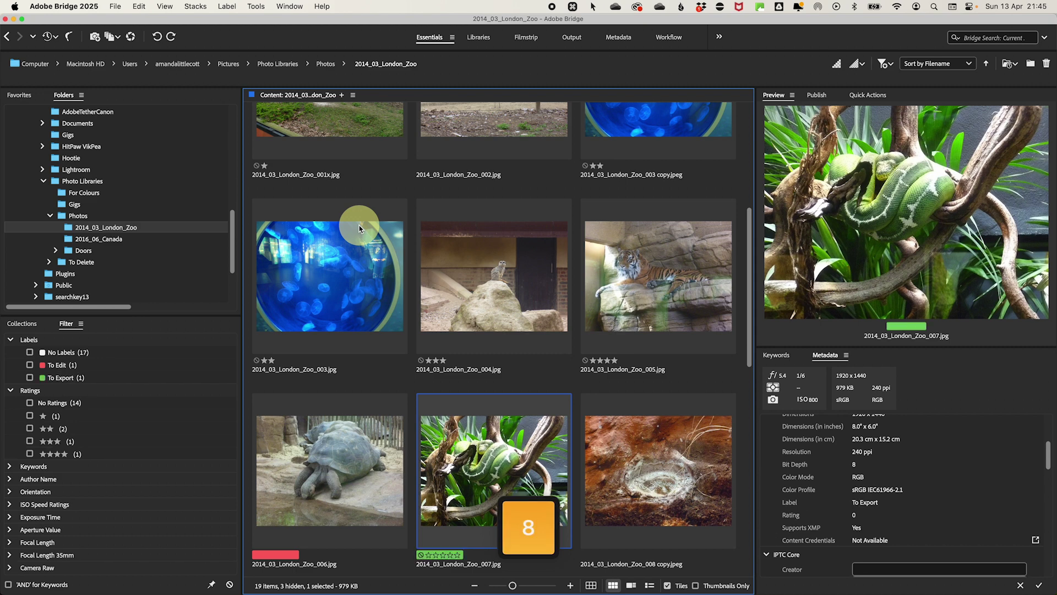
key("Right")
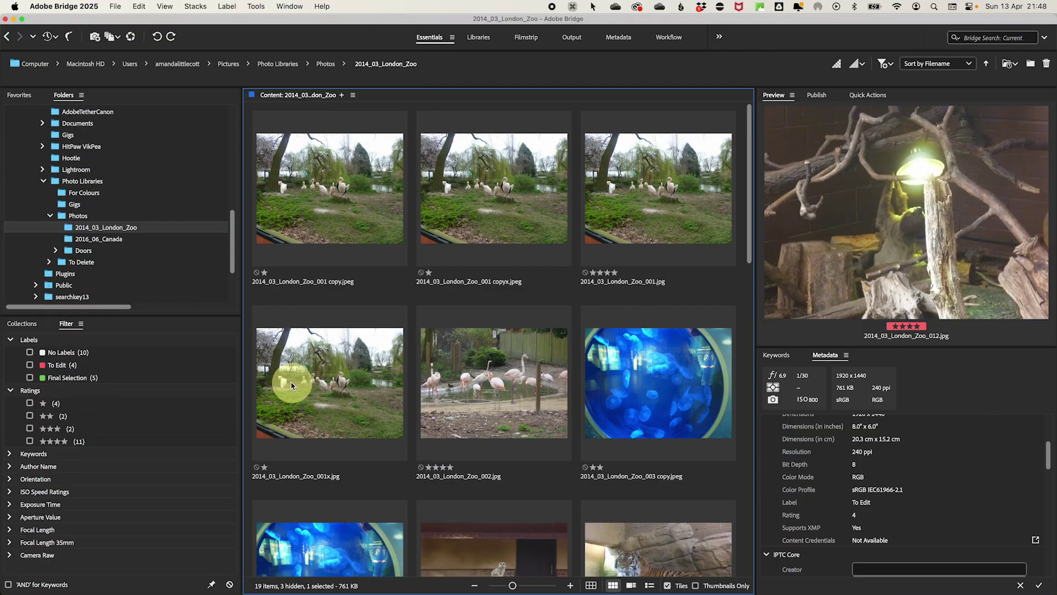
- Create an empty collection named 'London Zoo 2014 Best Shots' without the selected file
left_click(22, 323)
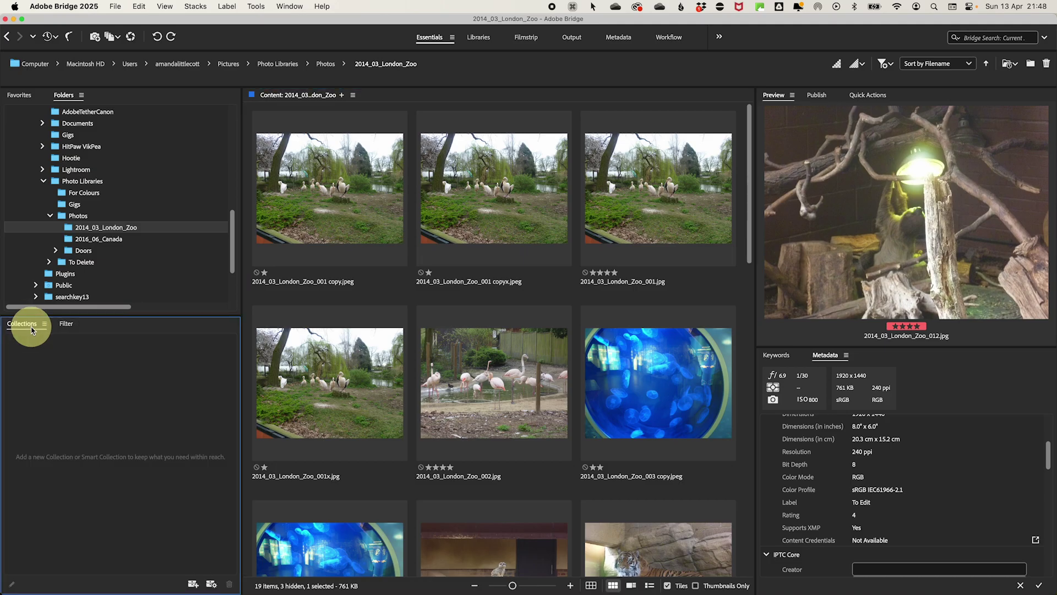
left_click(193, 584)
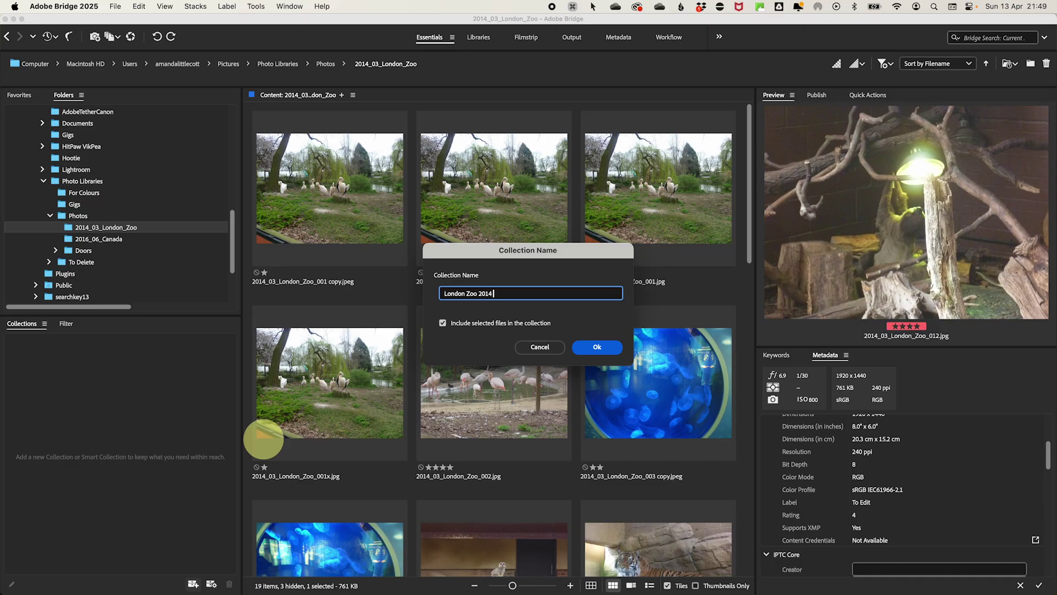
type("London Zoo 2014 Best Shots")
left_click(442, 322)
left_click(596, 347)
- Add photos 006 through 009 from the zoo folder to the collection
left_click(105, 227)
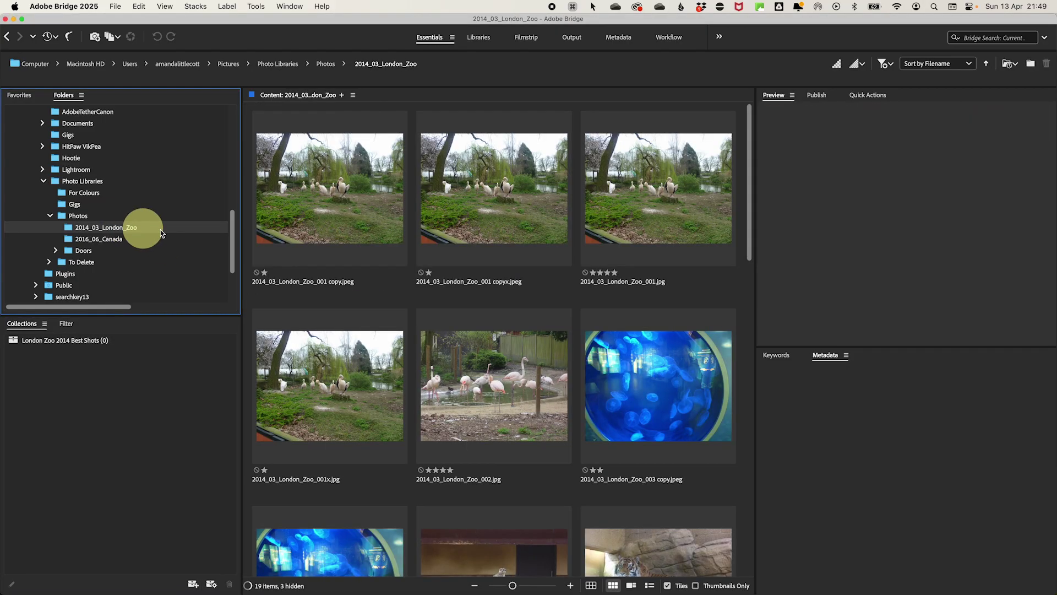
scroll(472, 273, "down", 5)
left_click(355, 300)
left_click(602, 295, "shift")
left_click(440, 429, "super")
left_click_drag(441, 430, 85, 346)
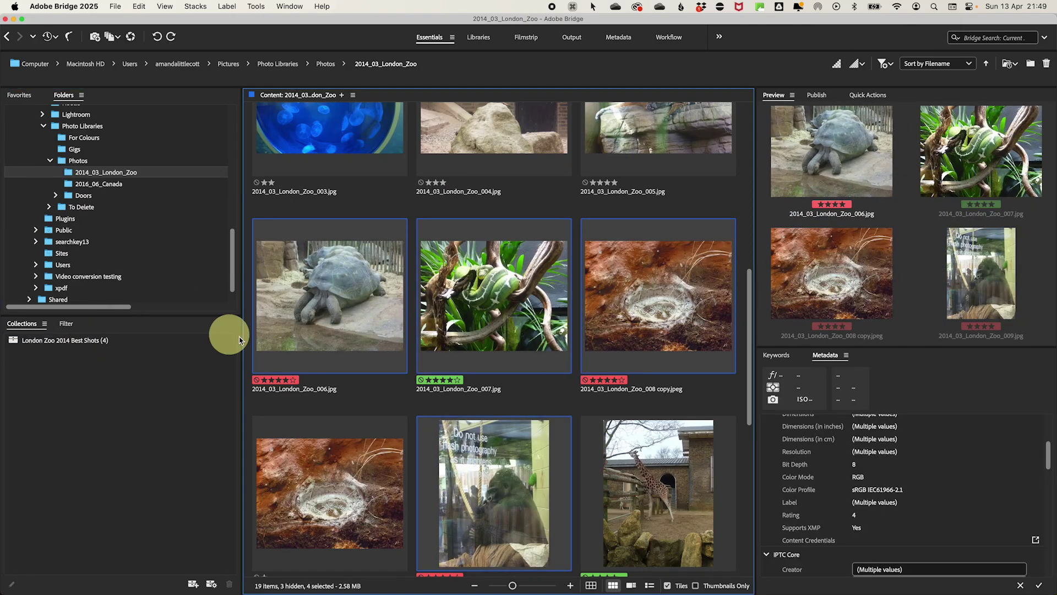
- Add photos 010 through 013 to the collection and open it
scroll(473, 338, "down", 3)
key("Right")
scroll(494, 379, "down", 3)
left_click(317, 293, "super")
left_click(448, 271, "super")
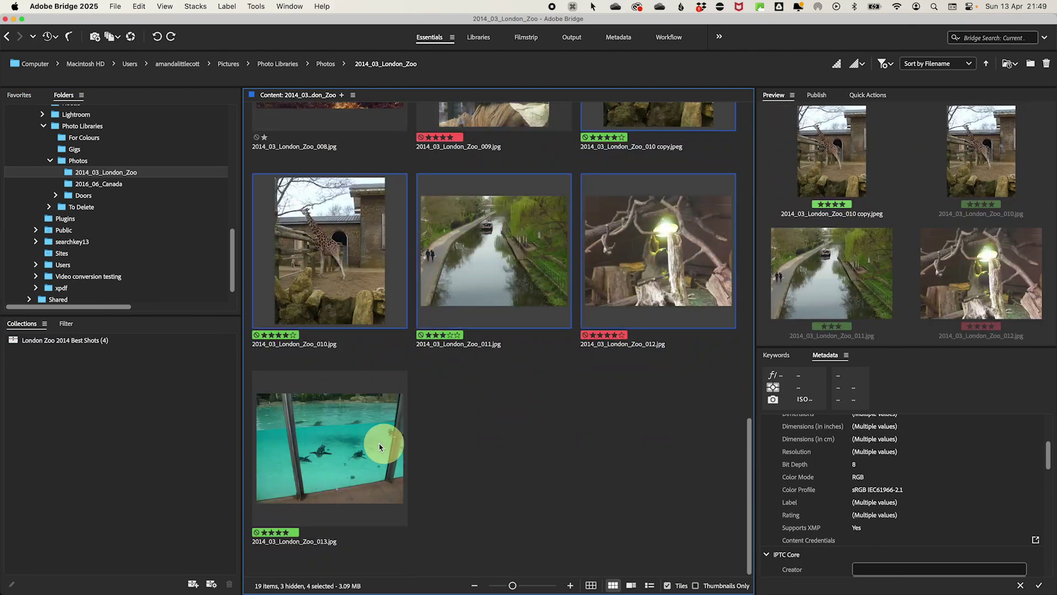
left_click(406, 444, "shift")
left_click_drag(344, 271, 98, 344)
left_click(94, 342)
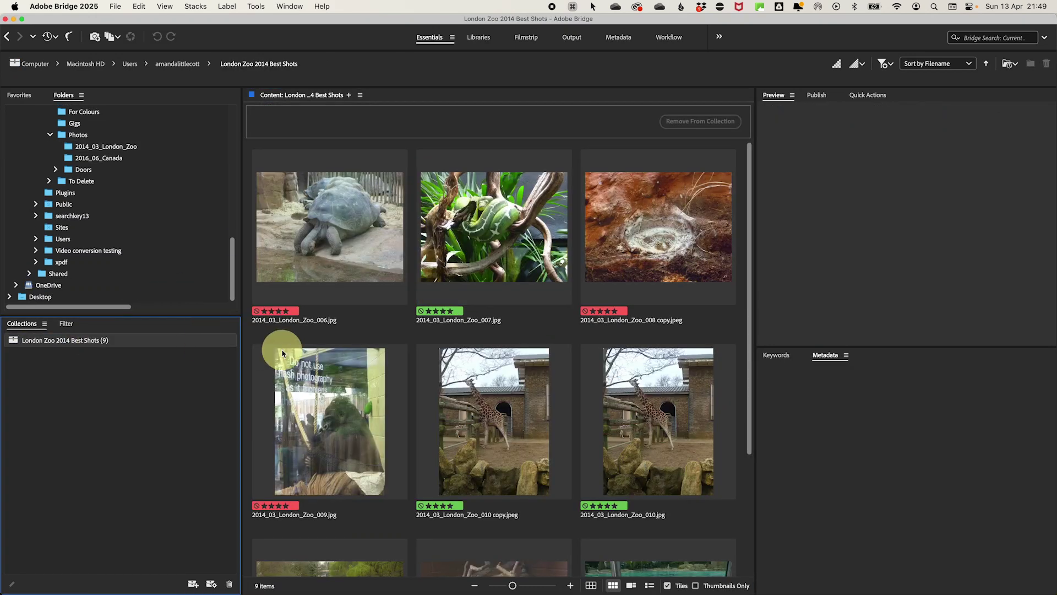
- Start a new smart collection searching Pictures for Rating greater than three stars
left_click(211, 584)
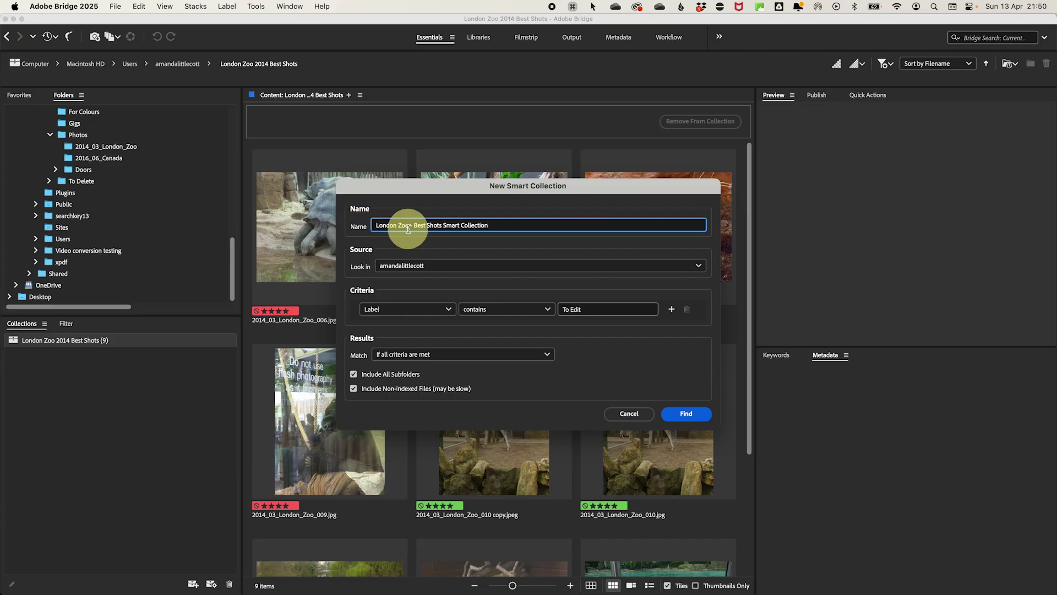
left_click(447, 267)
left_click(405, 373)
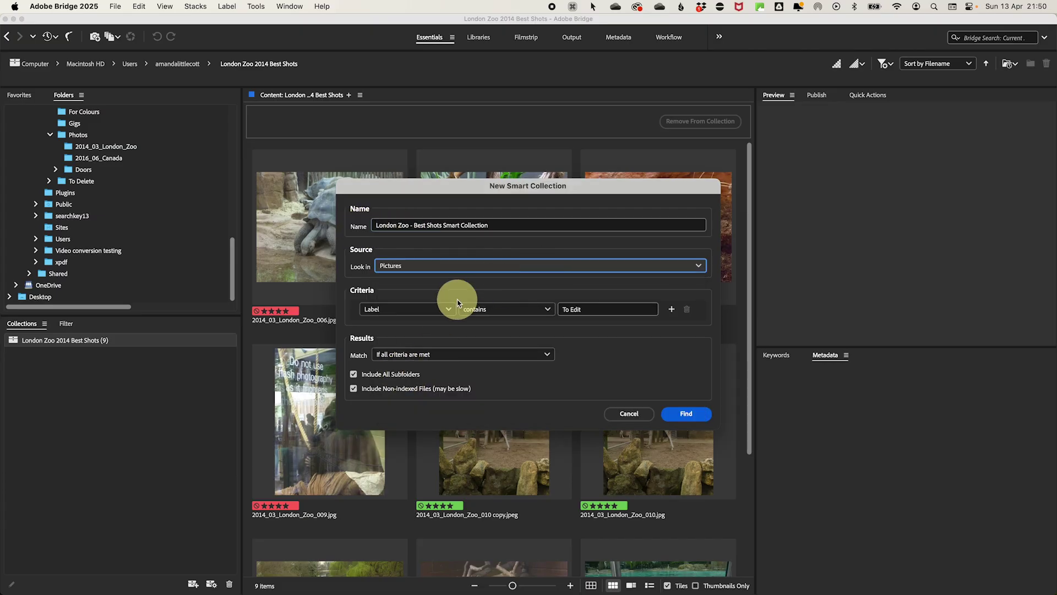
left_click(417, 309)
left_click(384, 56)
left_click(538, 309)
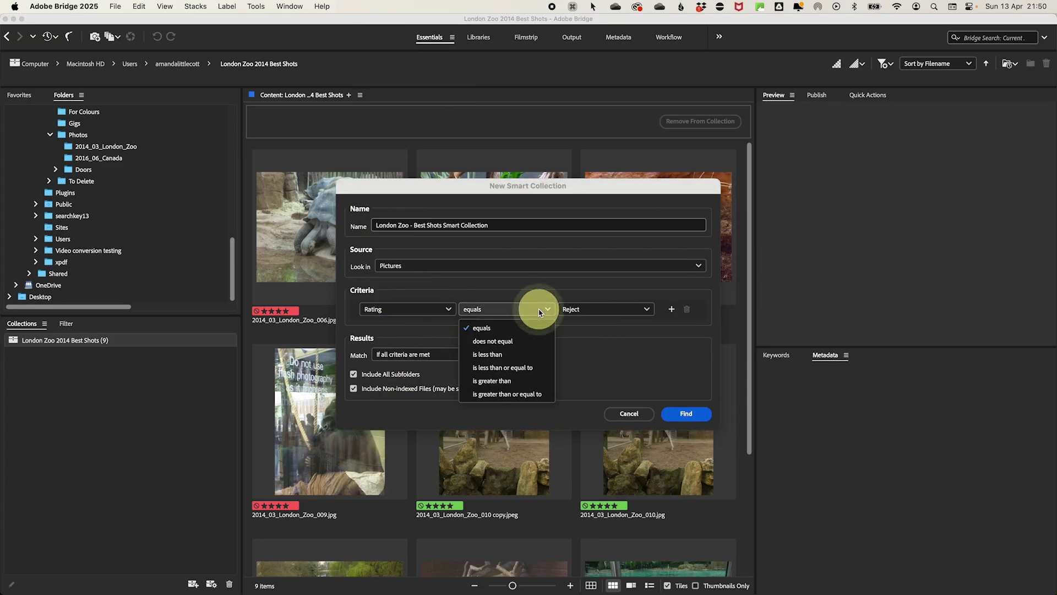
left_click(507, 381)
left_click(597, 308)
left_click(589, 381)
- Add a 'Label contains Final Selection' criterion and run the smart collection search
left_click(671, 309)
left_click(440, 327)
left_click(405, 228)
left_click(500, 327)
left_click(498, 347)
left_click(604, 327)
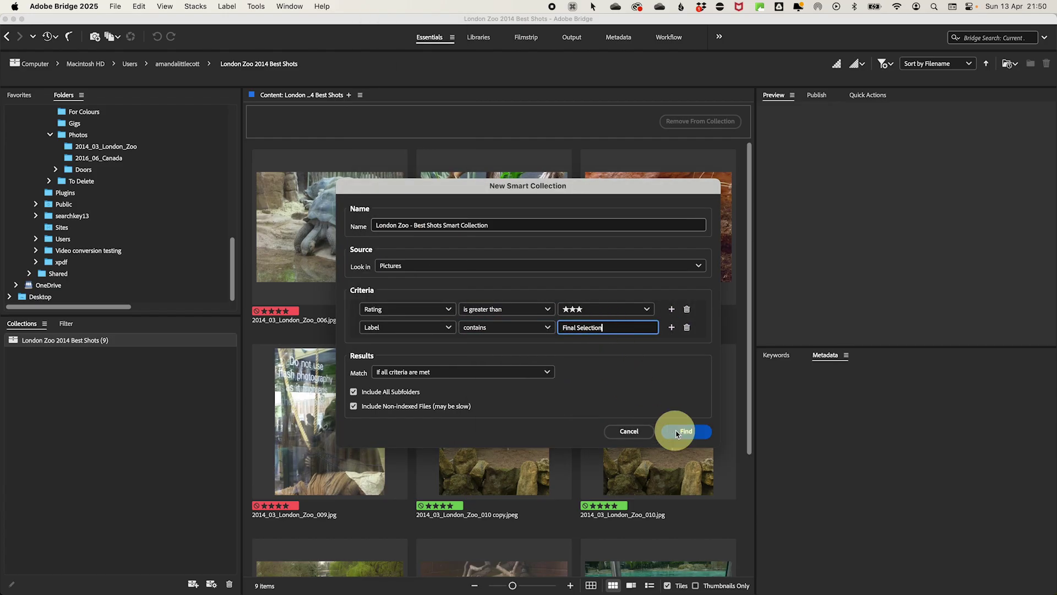
left_click(683, 431)
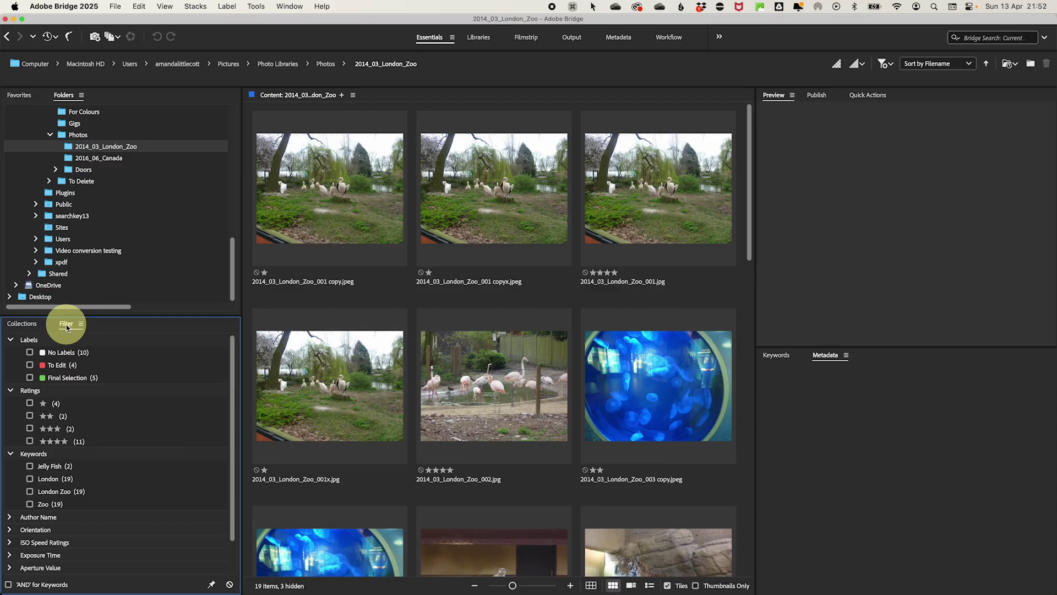
- Filter the folder to four-star photos labelled To Edit that are un-cropped
left_click(30, 441)
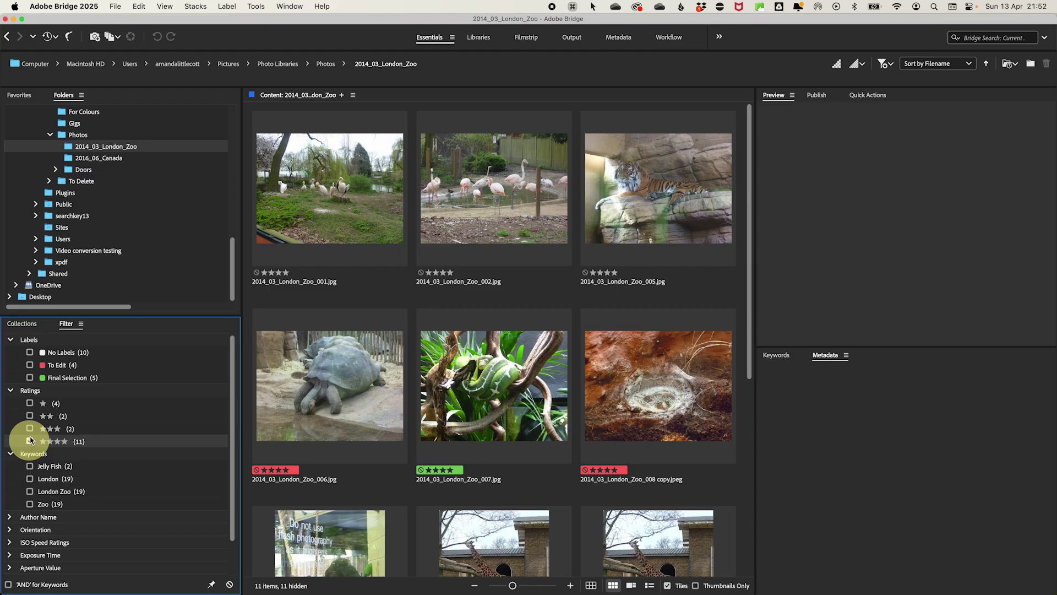
left_click(29, 366)
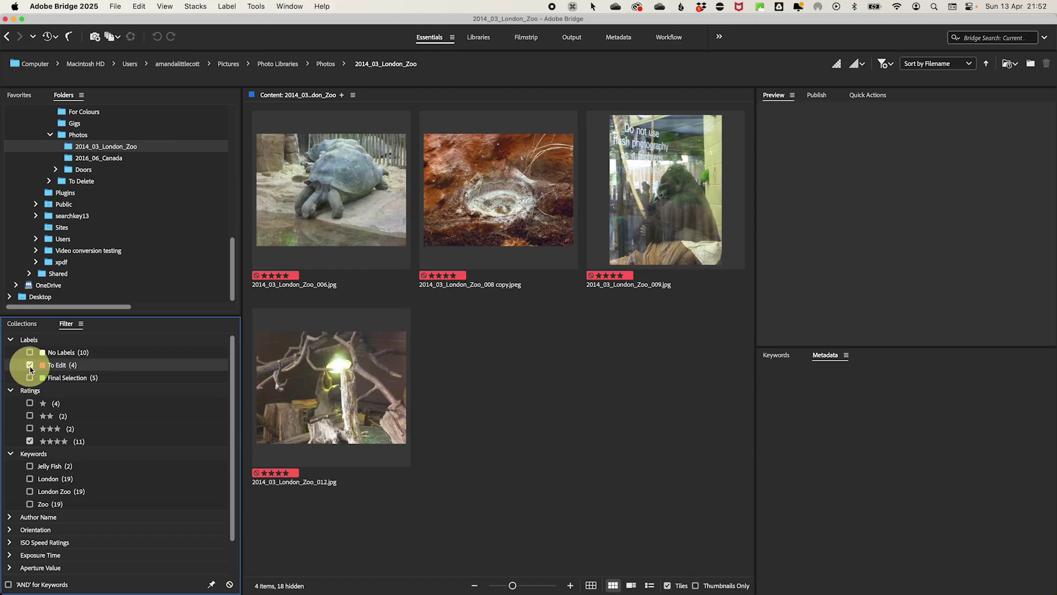
scroll(87, 488, "down", 3)
left_click(9, 573)
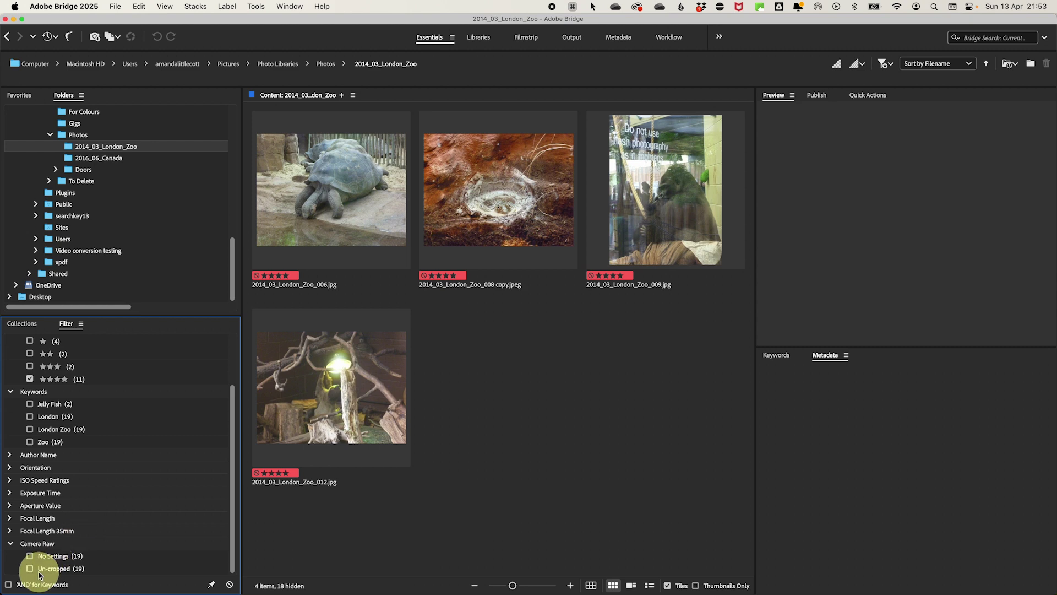
left_click(30, 569)
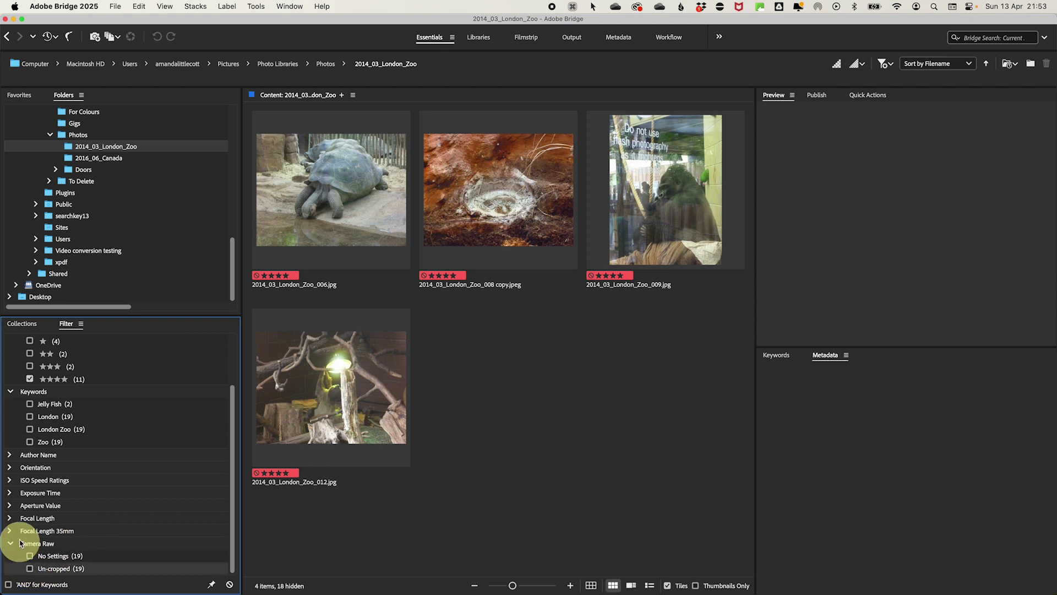
- Try the 5.0 mm Focal Length filter, then clear it again
left_click(10, 518)
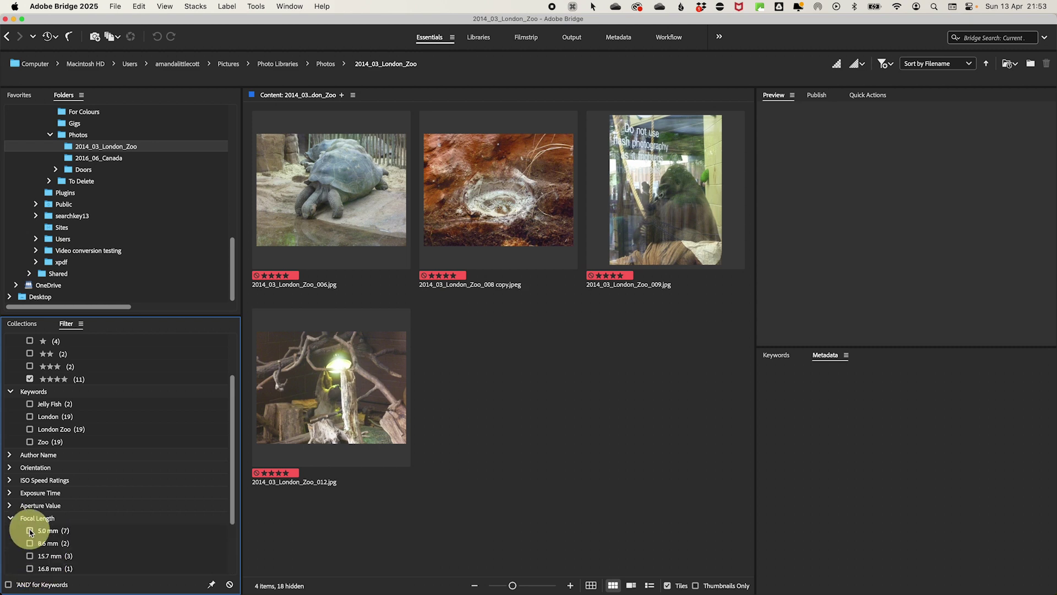
left_click(30, 531)
left_click(31, 530)
scroll(37, 534, "down", 3)
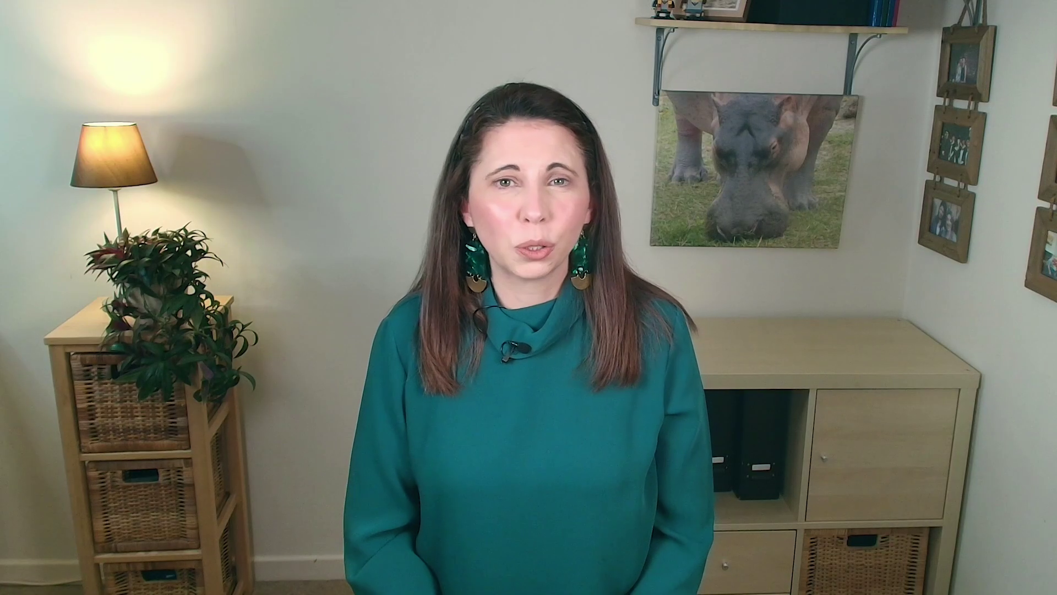